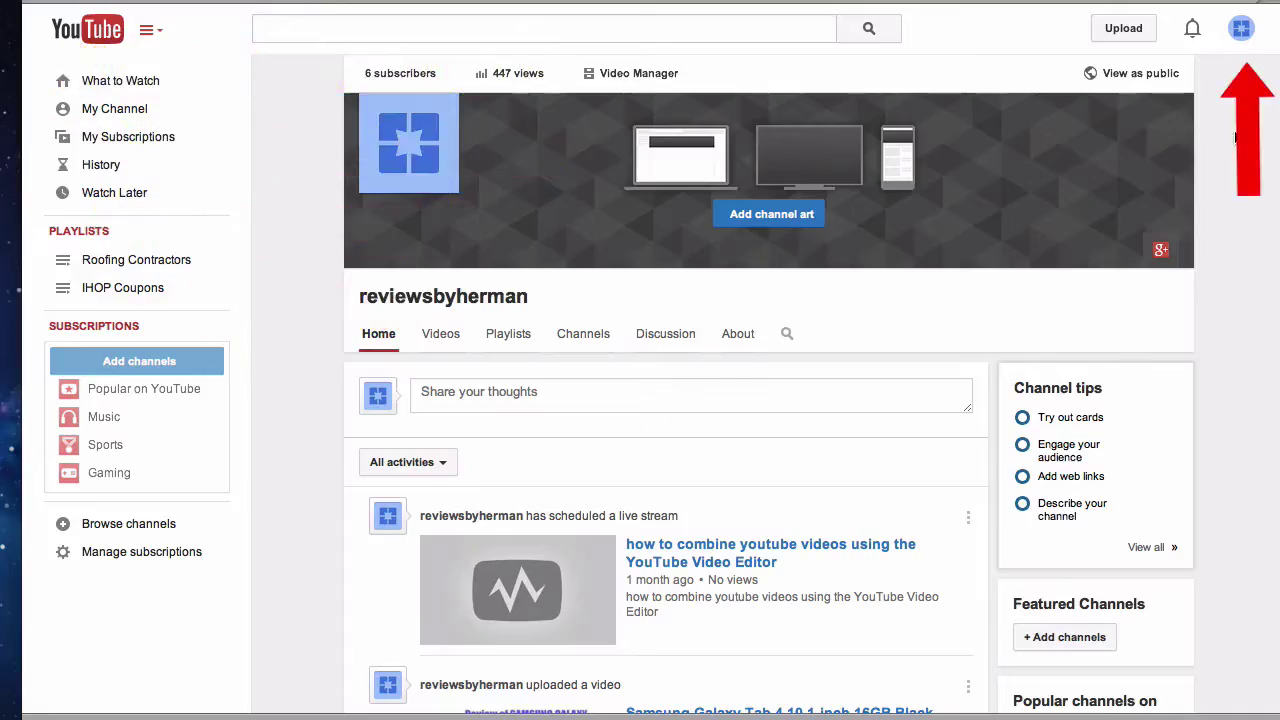
Open the channel's Status and features page in Creator Studio via the account menu
click(1242, 36)
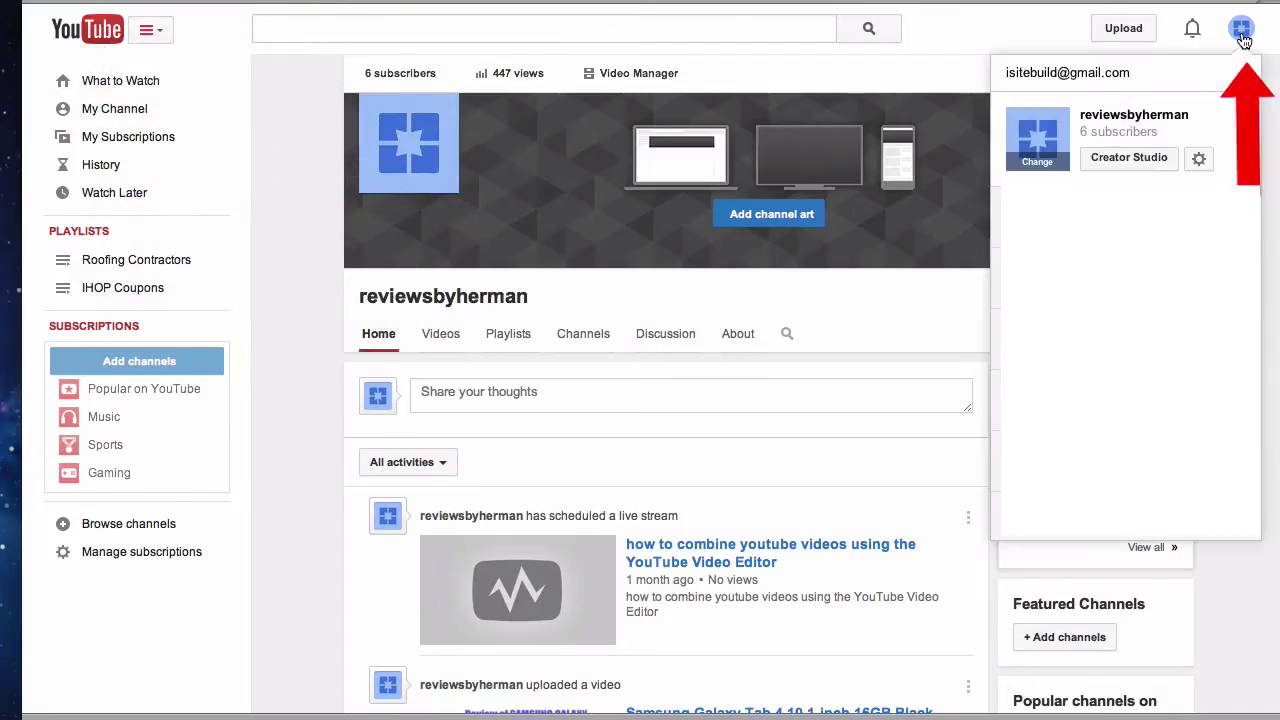
click(1123, 157)
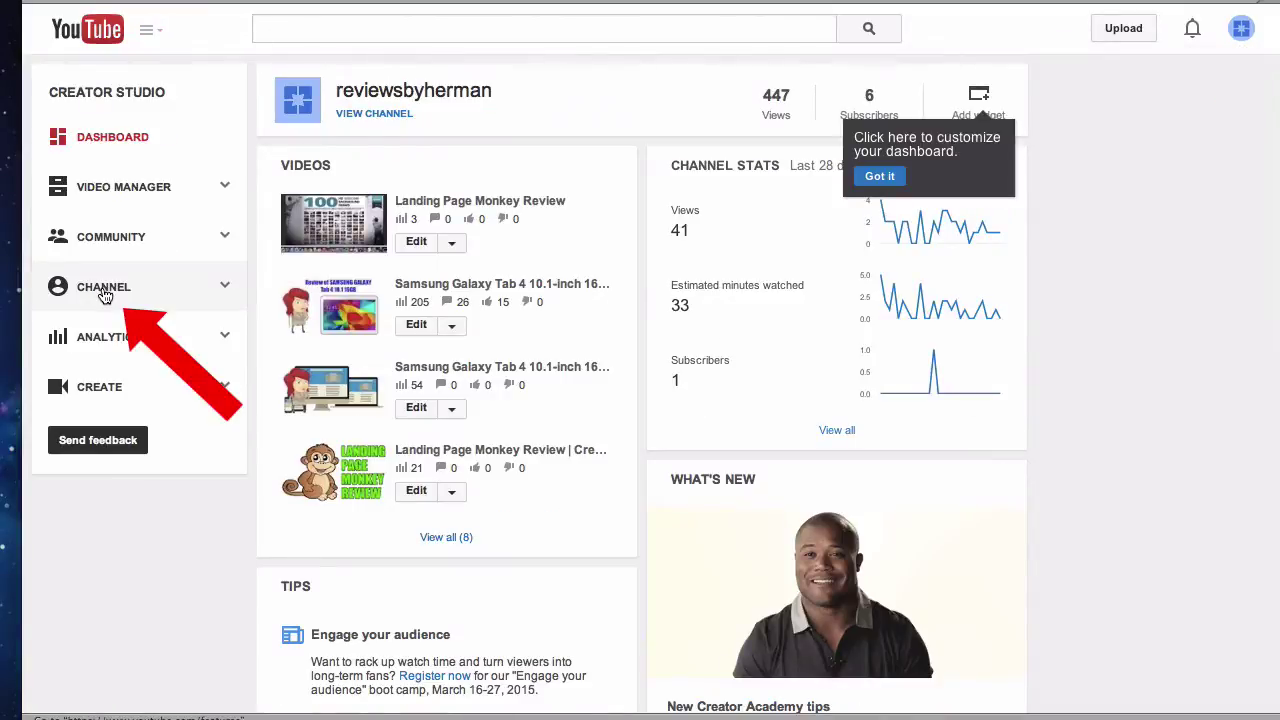
click(104, 290)
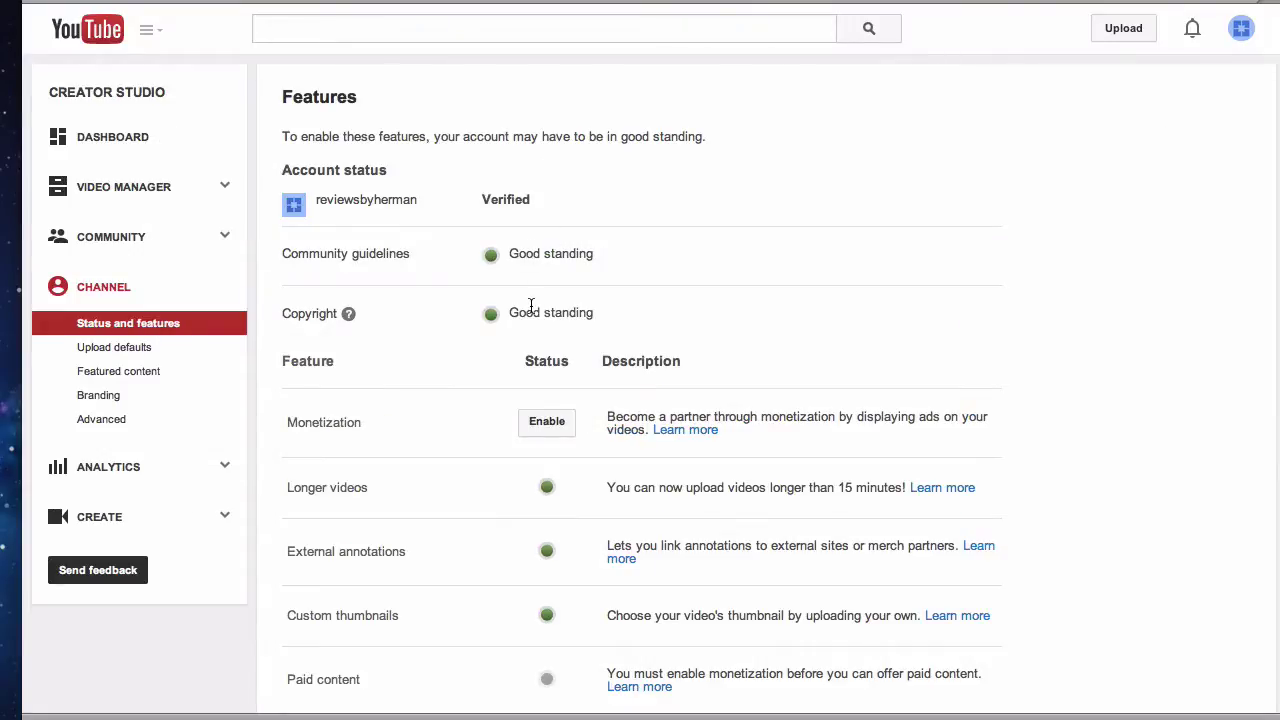
click(102, 421)
scroll(443, 665, up, 5)
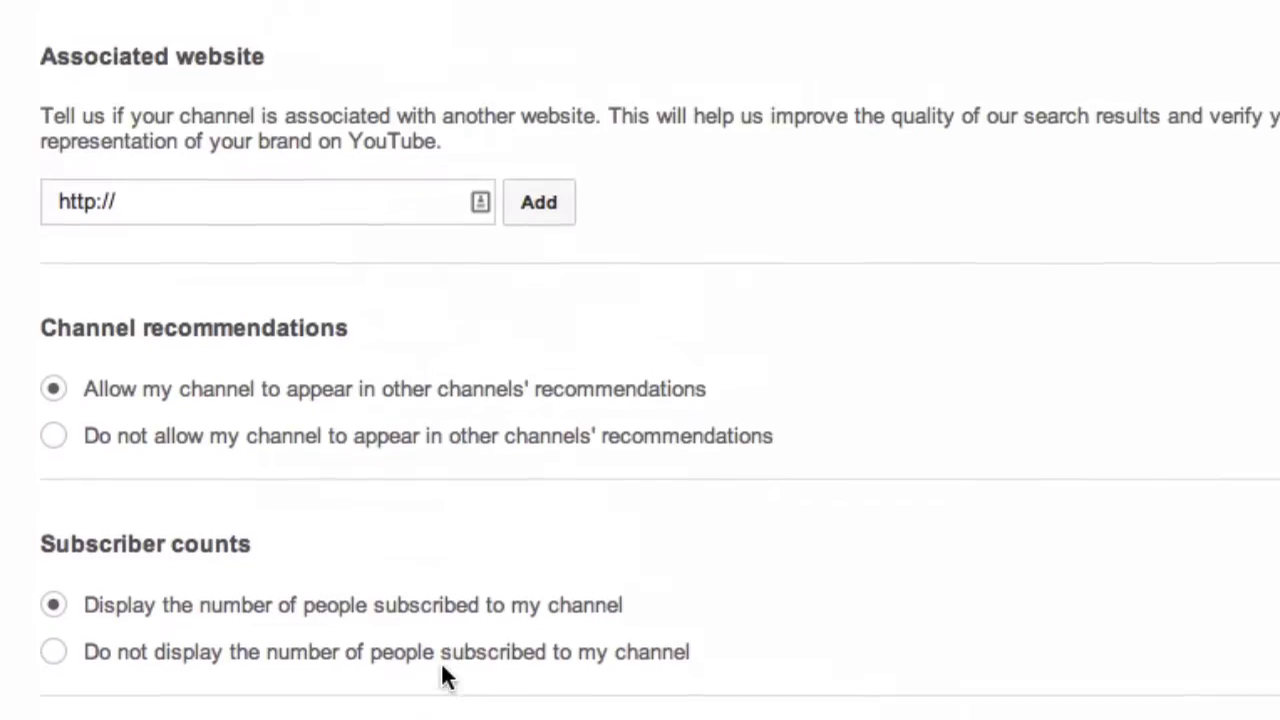
click(270, 297)
text(www.reviewsbyherman.com)
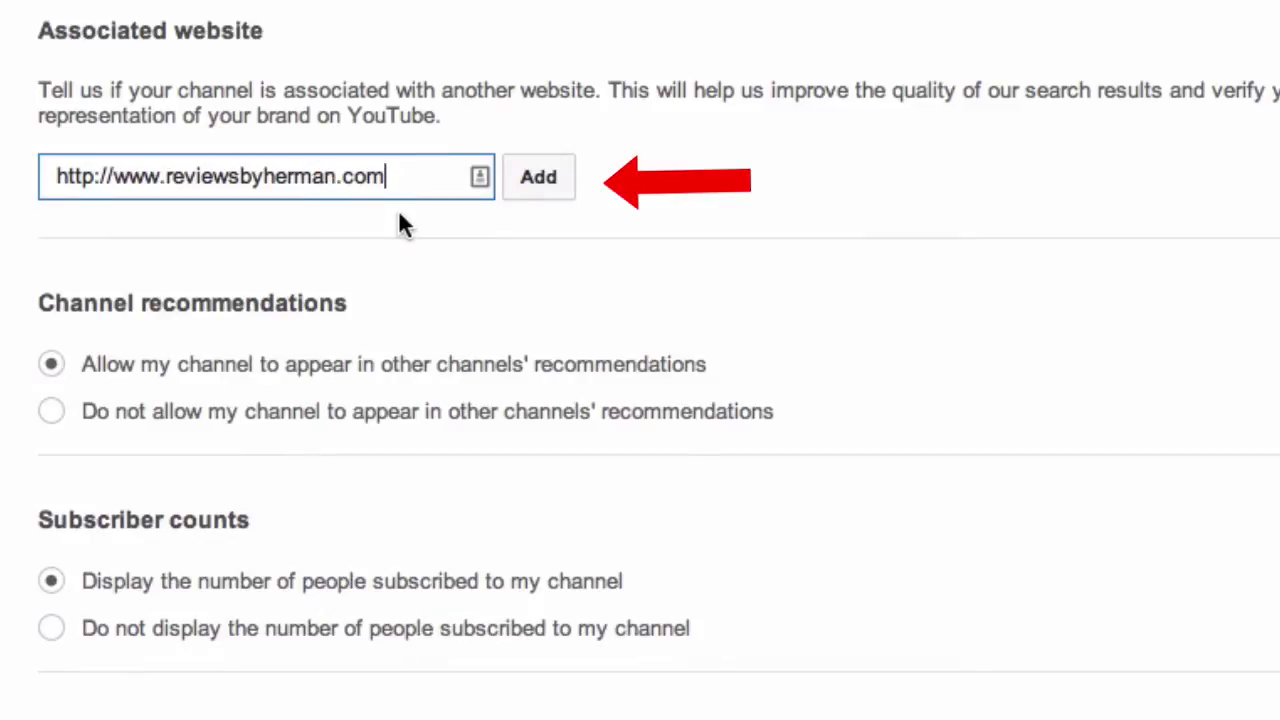
click(538, 180)
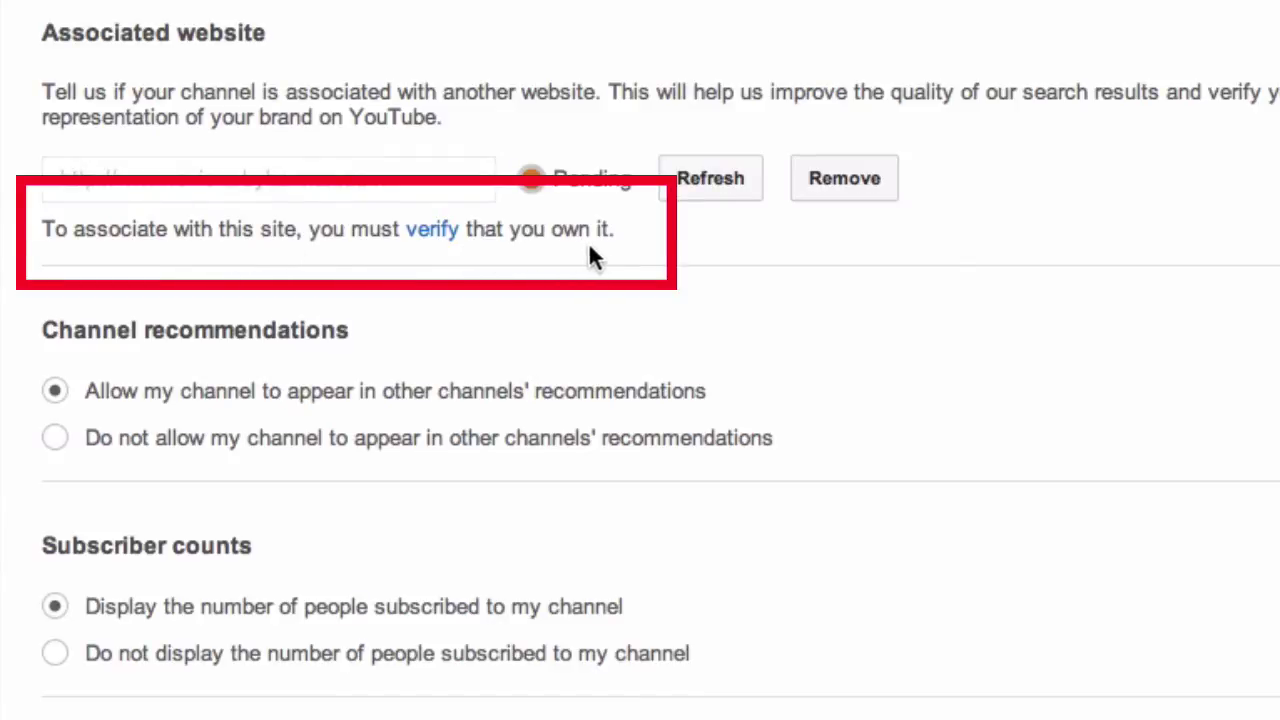
Review the recommended HTML file upload and alternate methods for verifying reviewsbyherman.com ownership
click(436, 244)
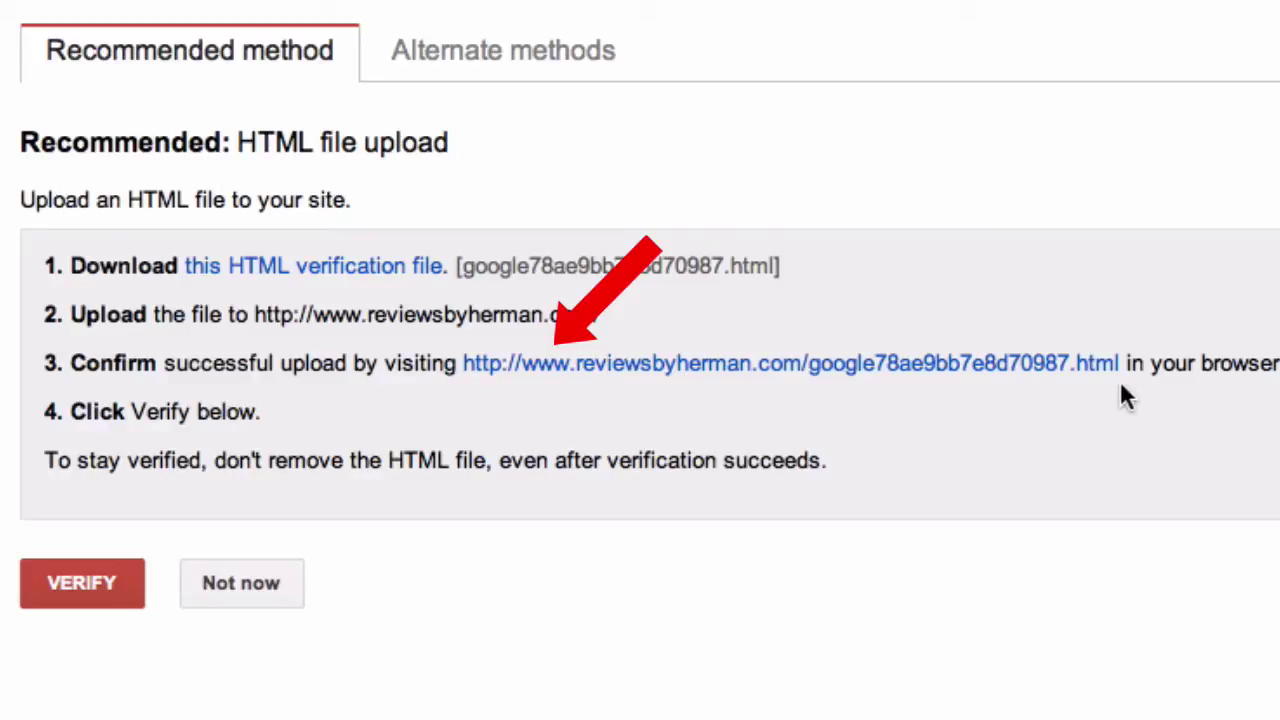
click(506, 58)
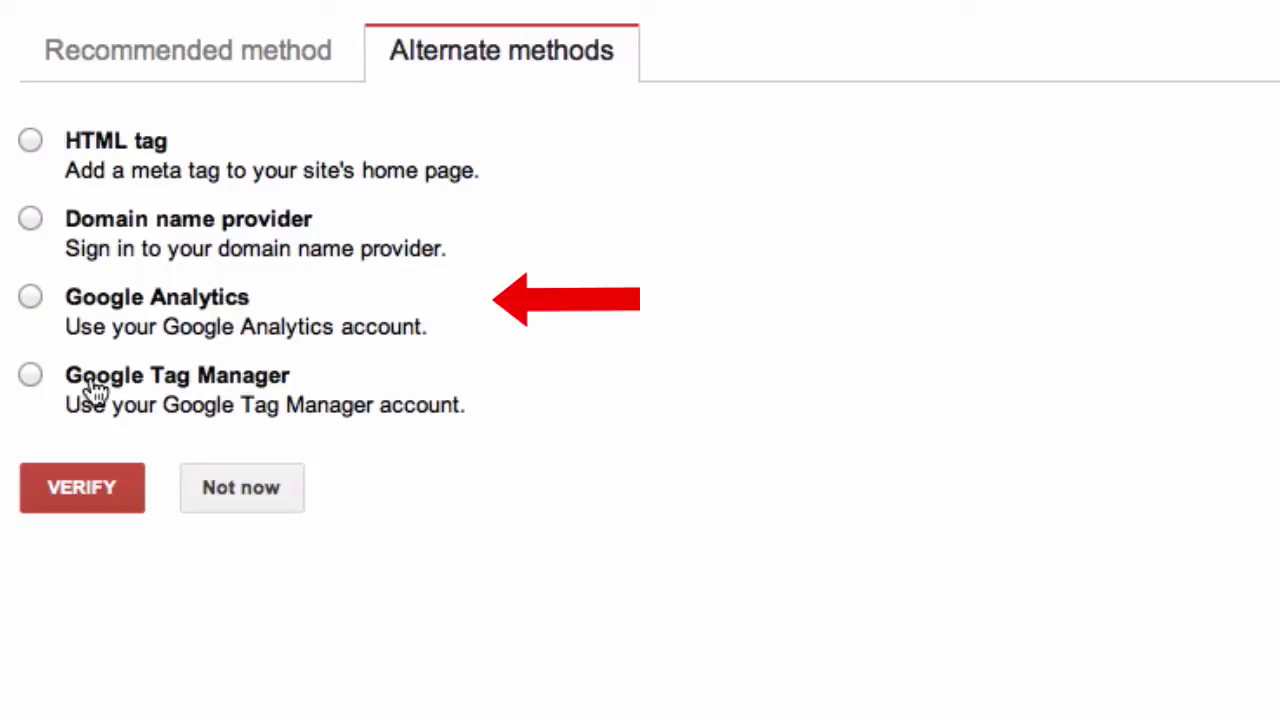
click(244, 62)
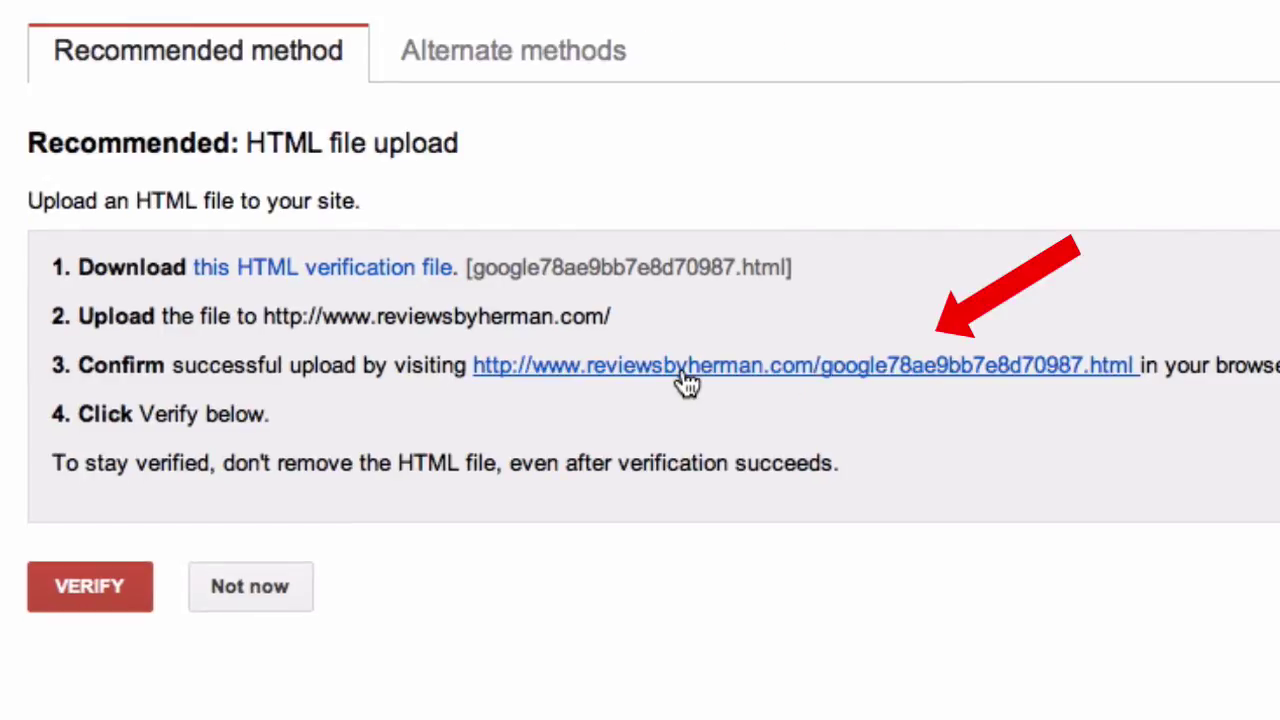
click(686, 380)
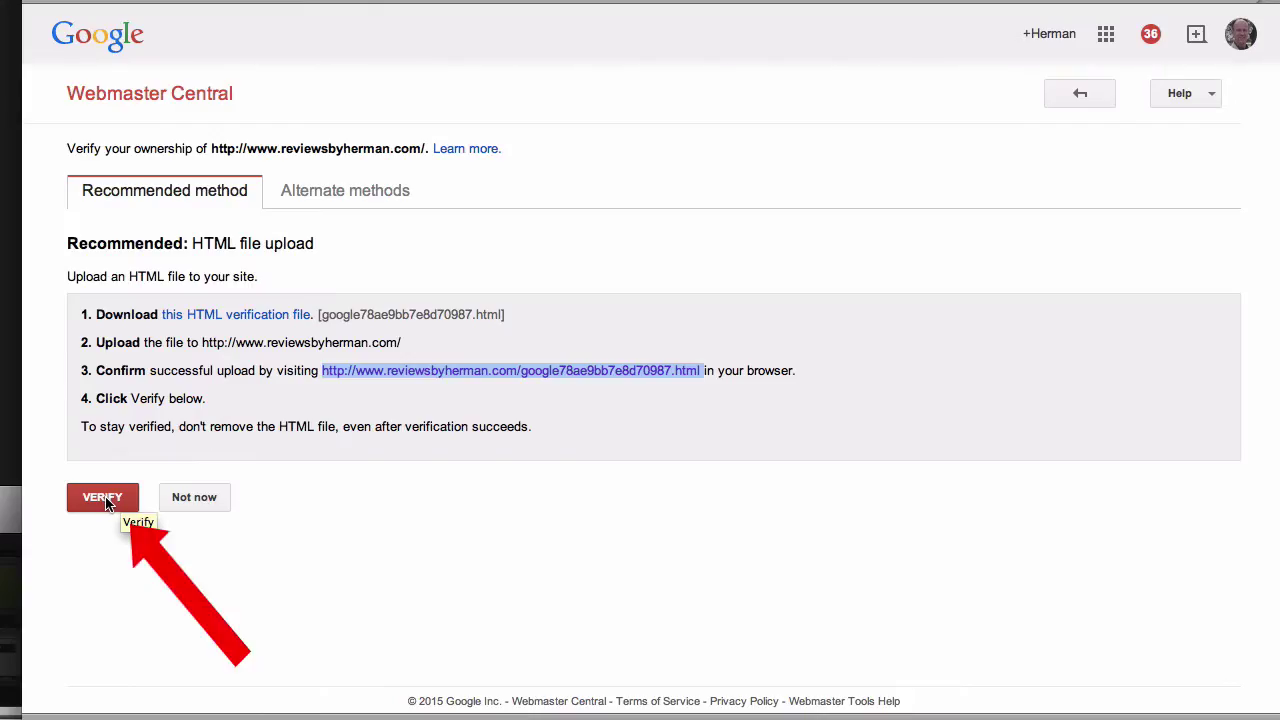
click(103, 498)
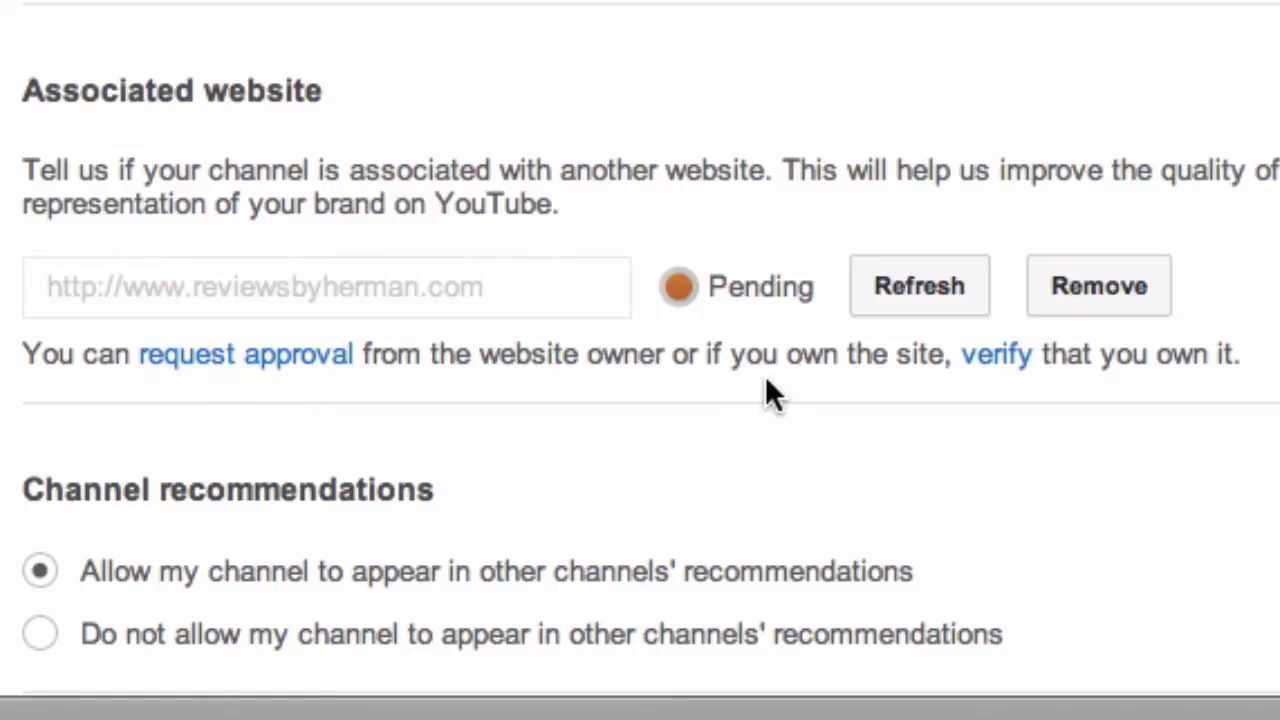
Reopen the site ownership verification link from the channel settings
click(990, 362)
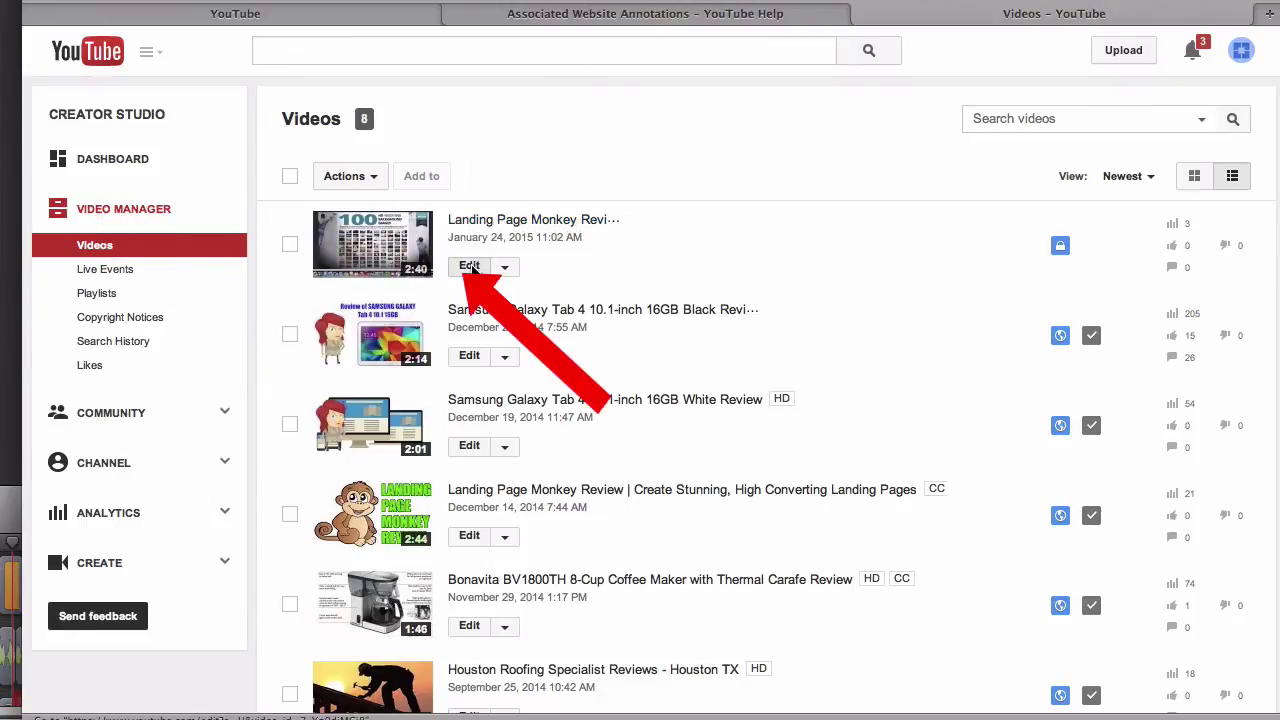
Edit the Landing Page Monkey Review video from the Video Manager list
click(469, 266)
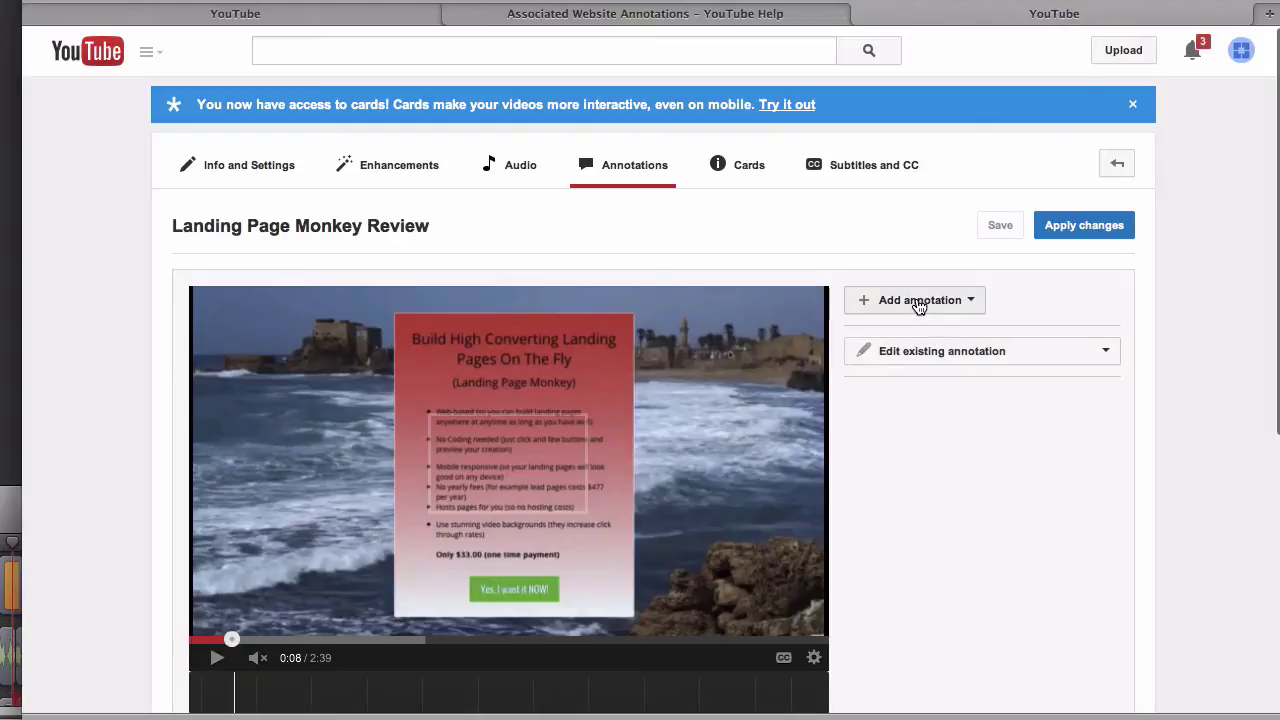
Add a spotlight annotation sized over the red graphic, linked as an Associated Website
click(918, 306)
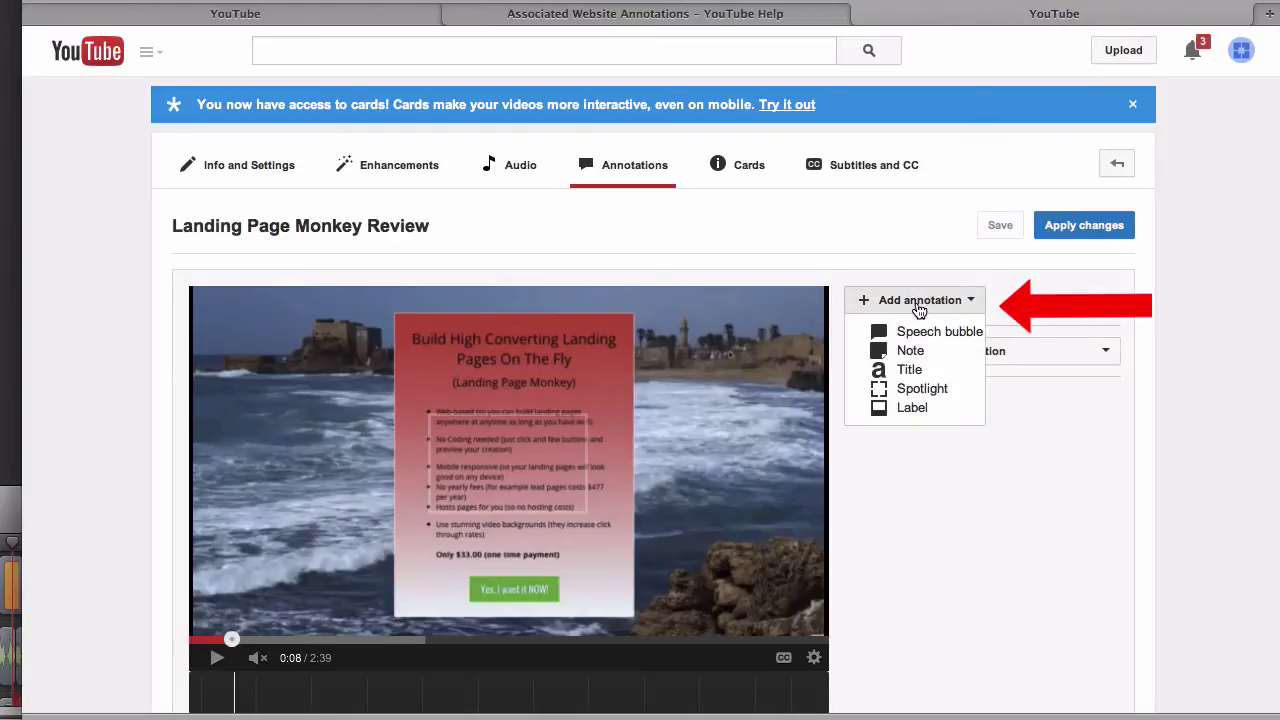
click(922, 388)
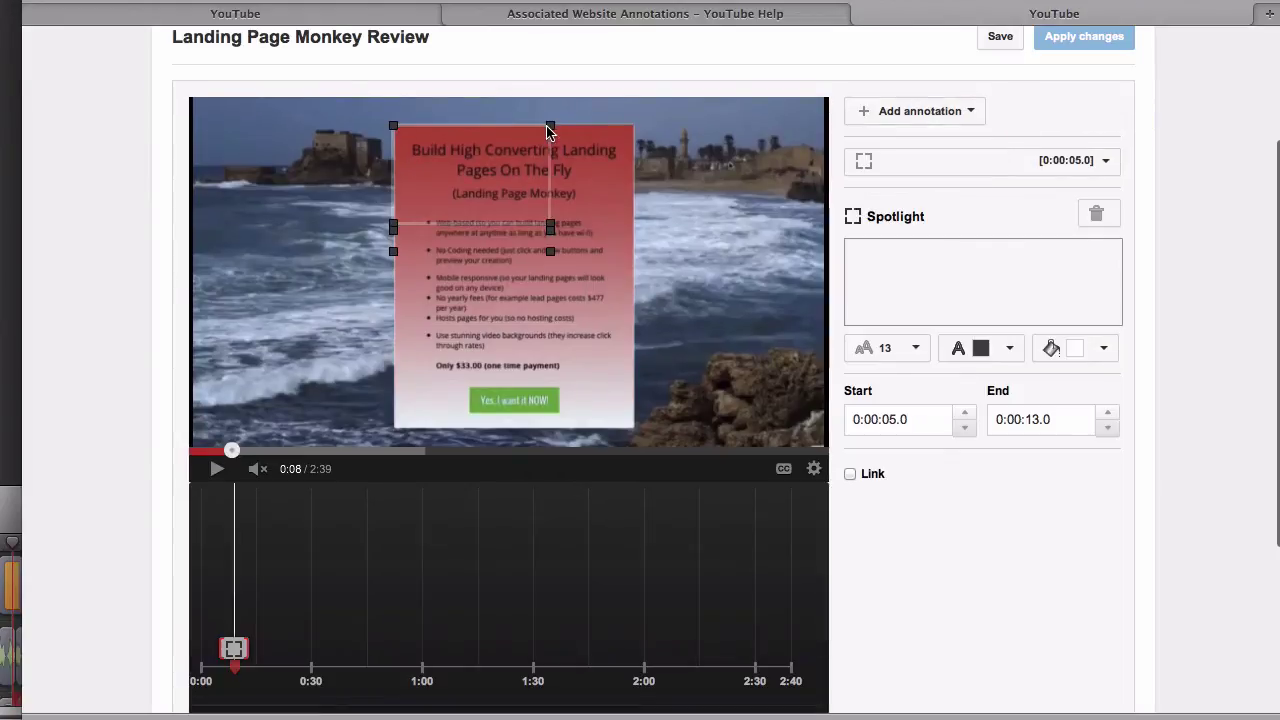
drag(546, 126, 638, 131)
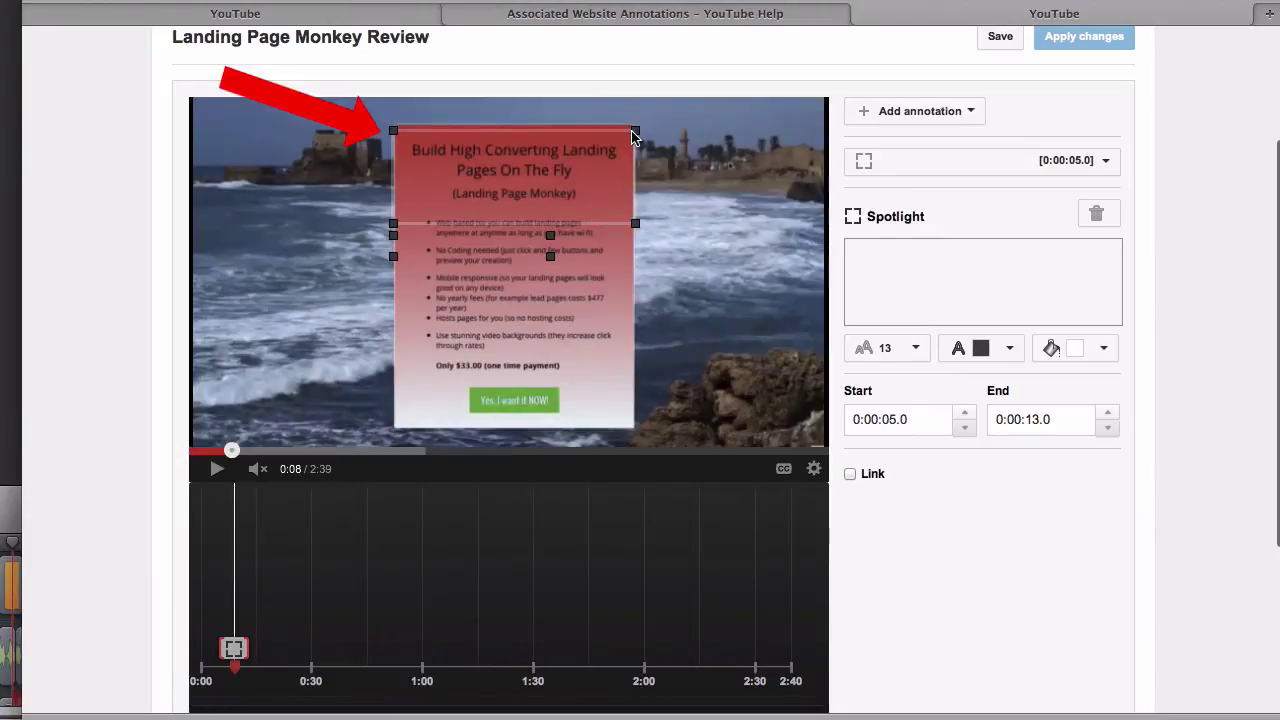
drag(635, 228, 637, 406)
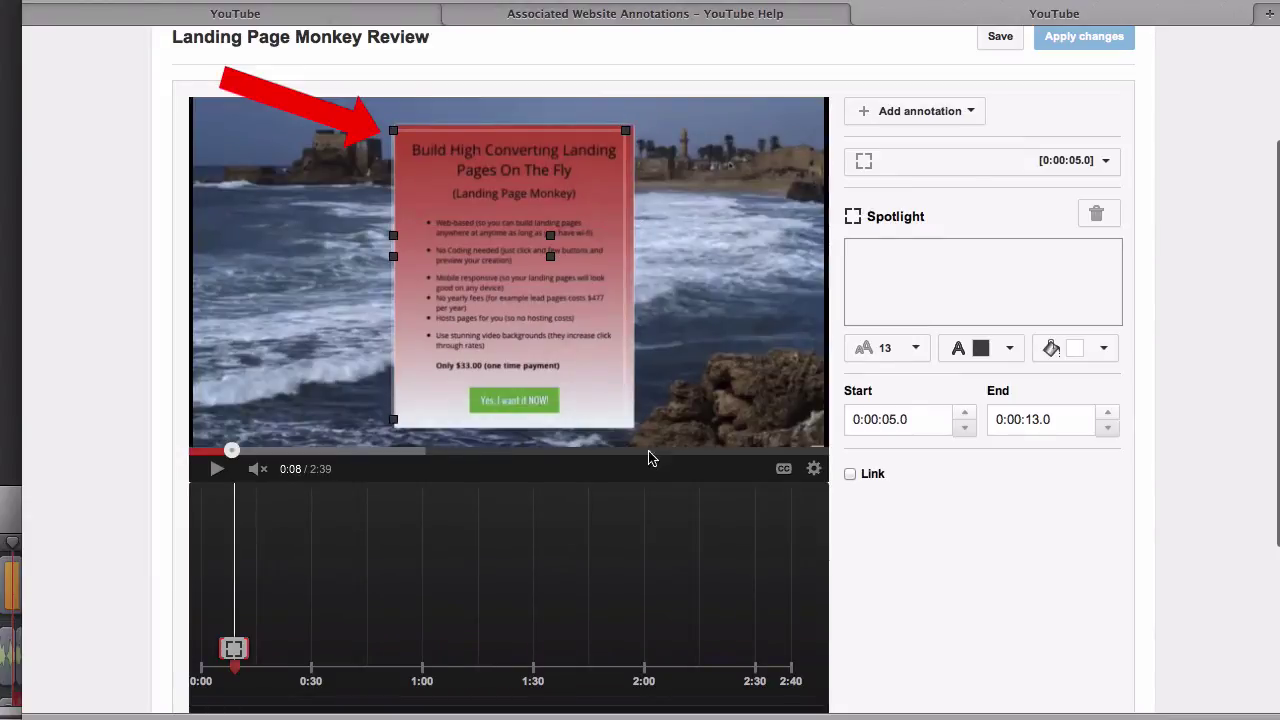
click(850, 474)
click(1080, 474)
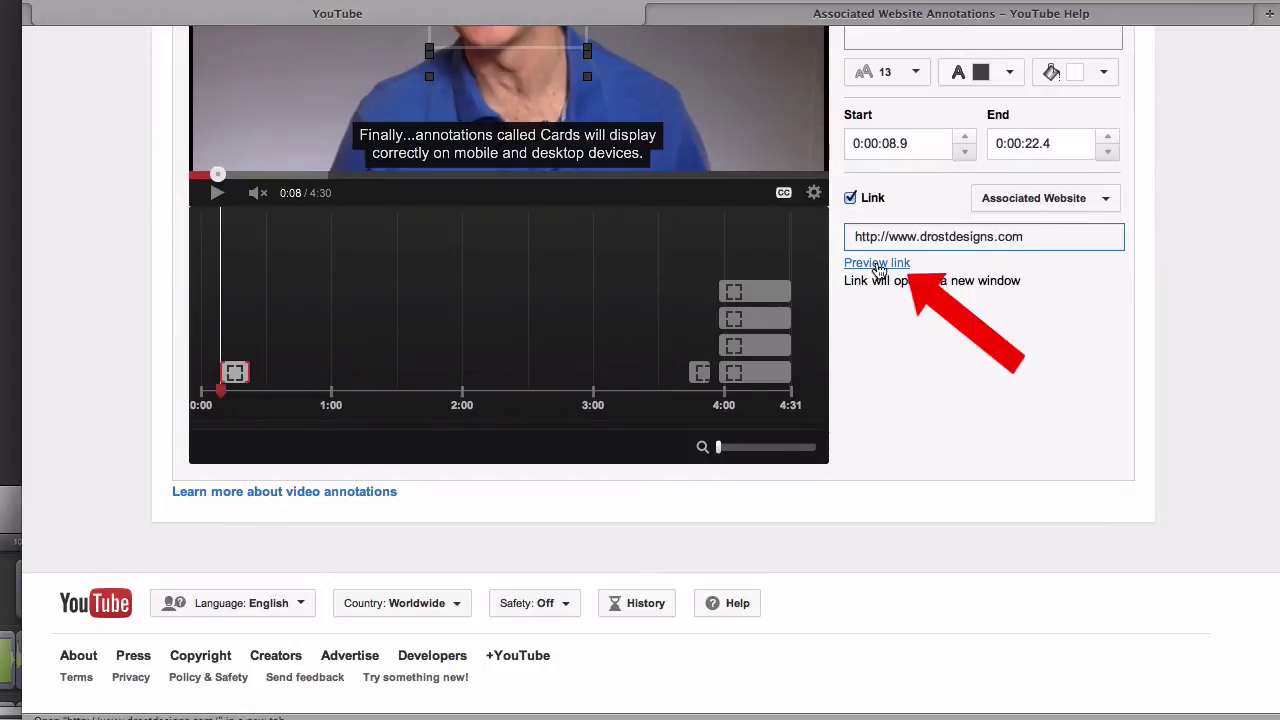
scroll(1086, 228, up, 5)
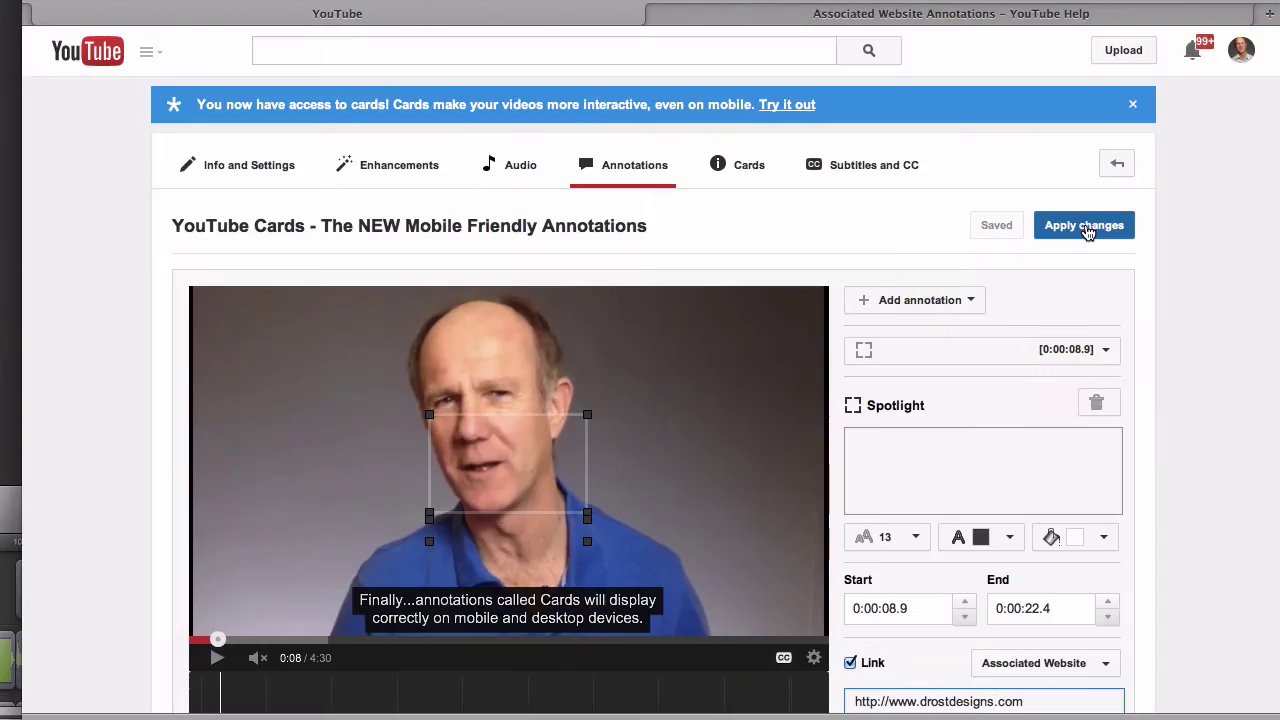